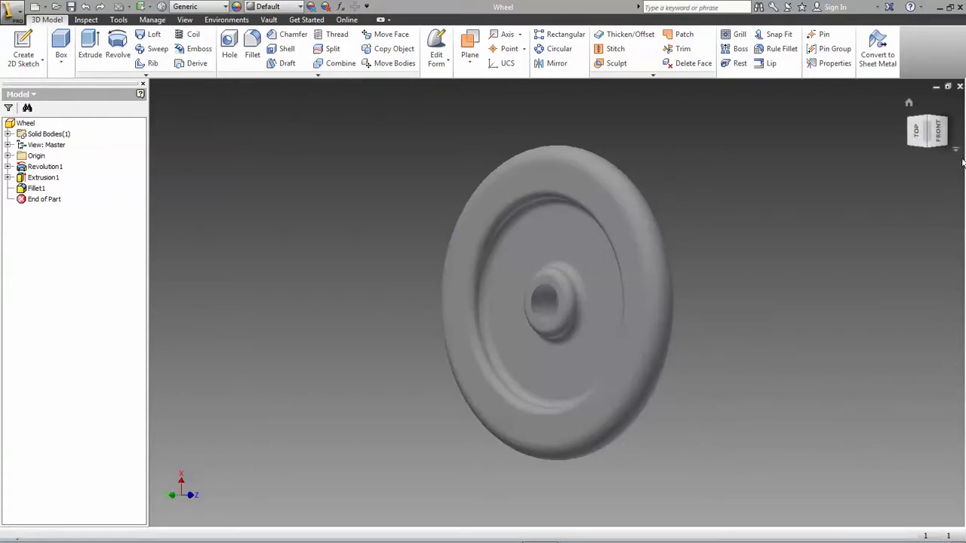
# Start a new 2D sketch on the wheel's flat recessed face between the hub and the rim
pyautogui.click(937, 132)
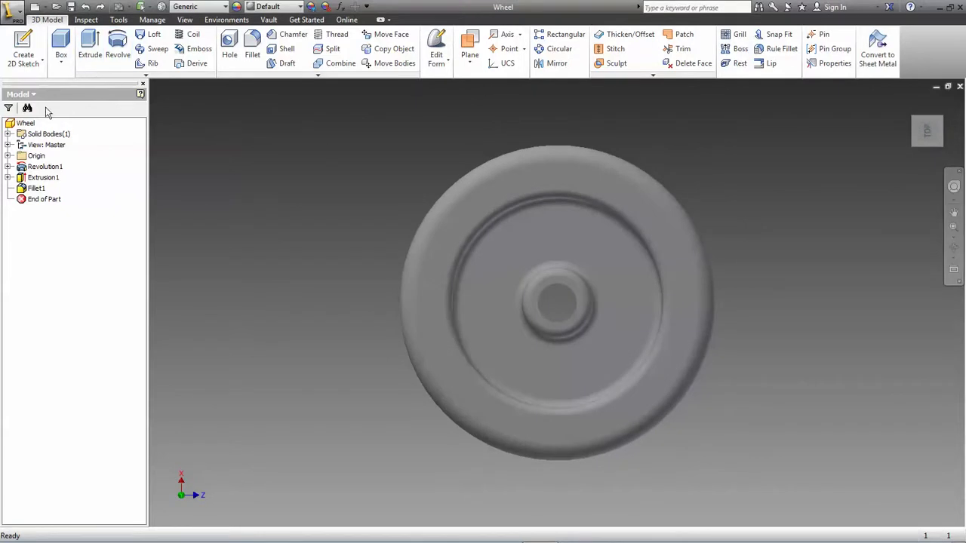
pyautogui.scroll(4, 568, 268)
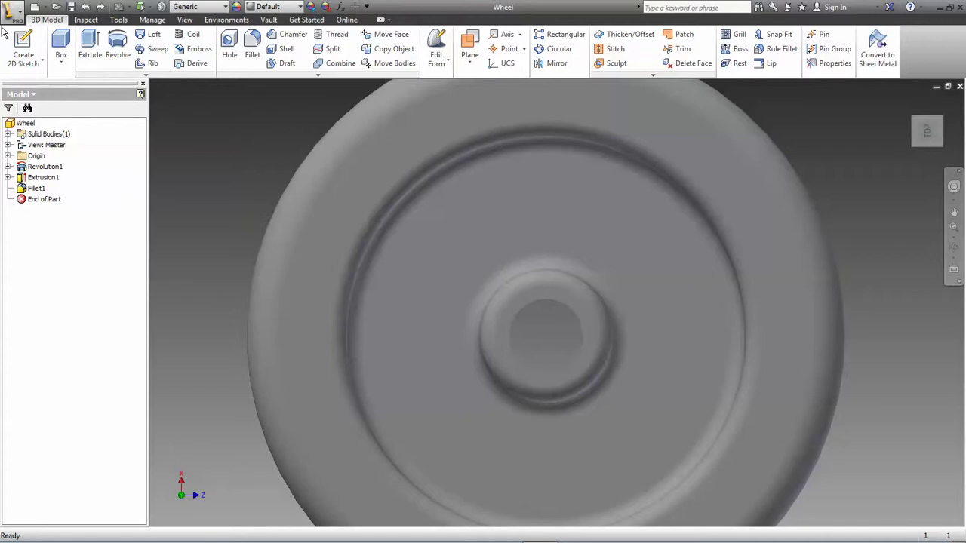
pyautogui.click(23, 47)
pyautogui.click(548, 203)
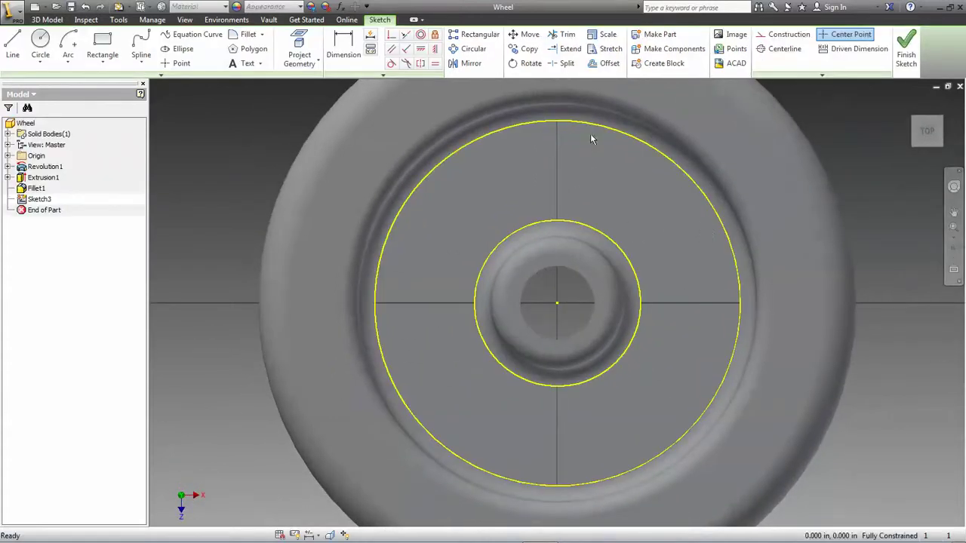
pyautogui.click(62, 66)
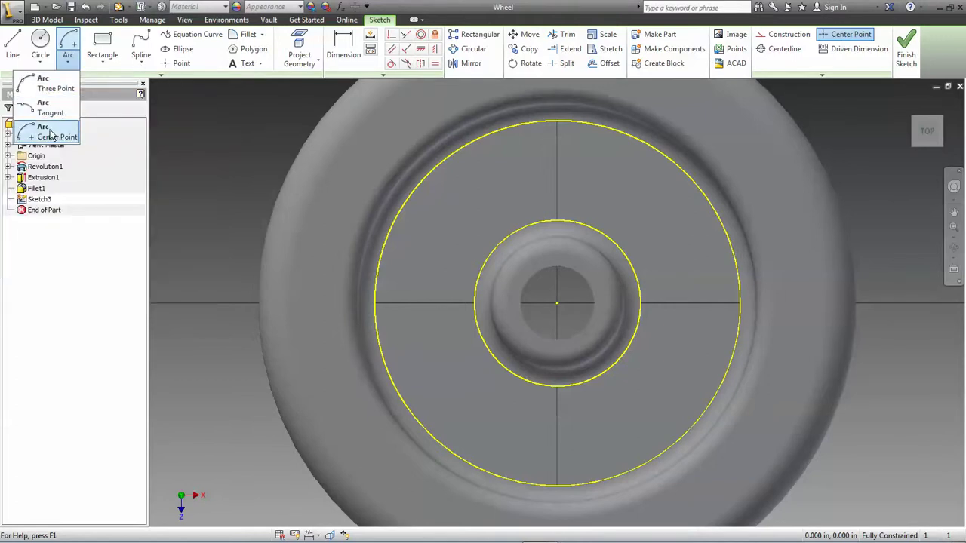
pyautogui.click(62, 131)
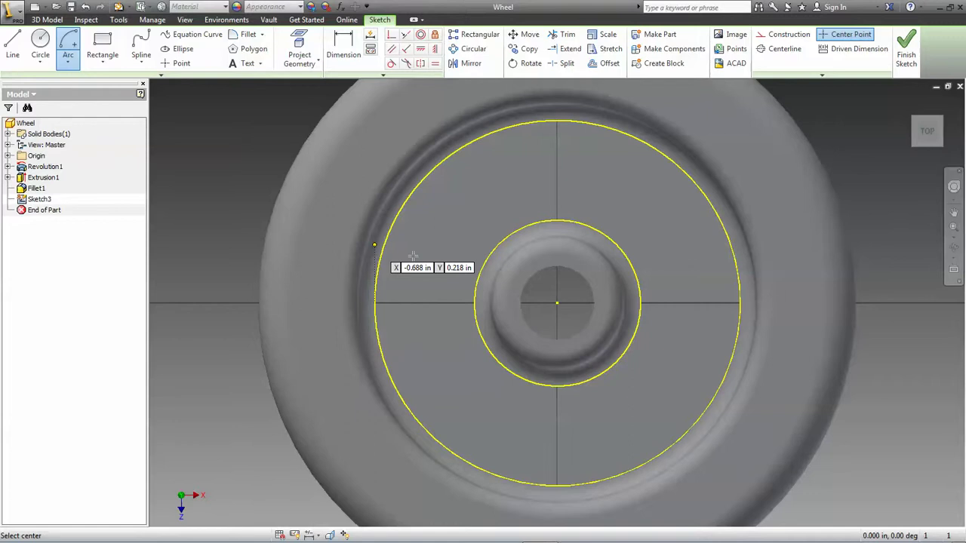
pyautogui.click(557, 302)
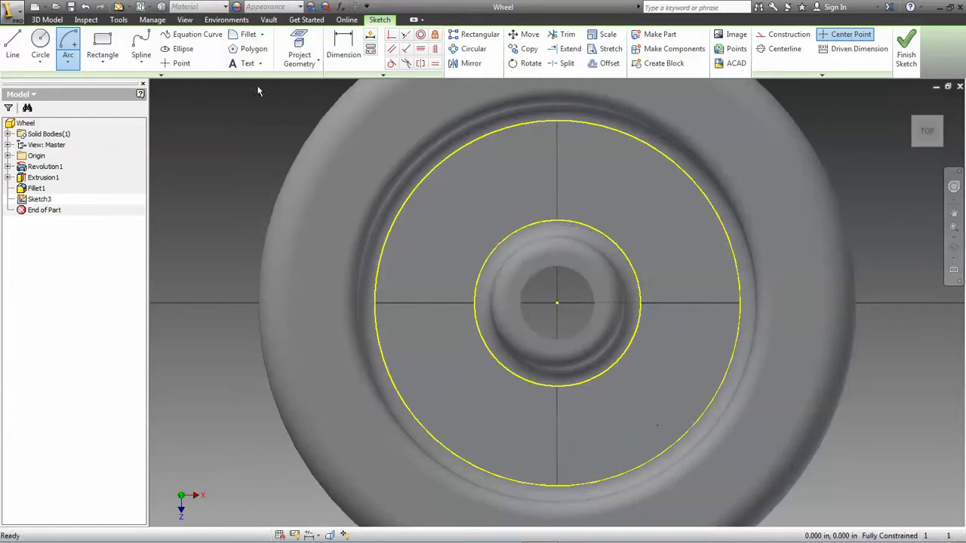
# Draw a center-point arc about the wheel's center with a 0.625 in radius, starting straight above it and sweeping 30 degrees clockwise
pyautogui.click(66, 60)
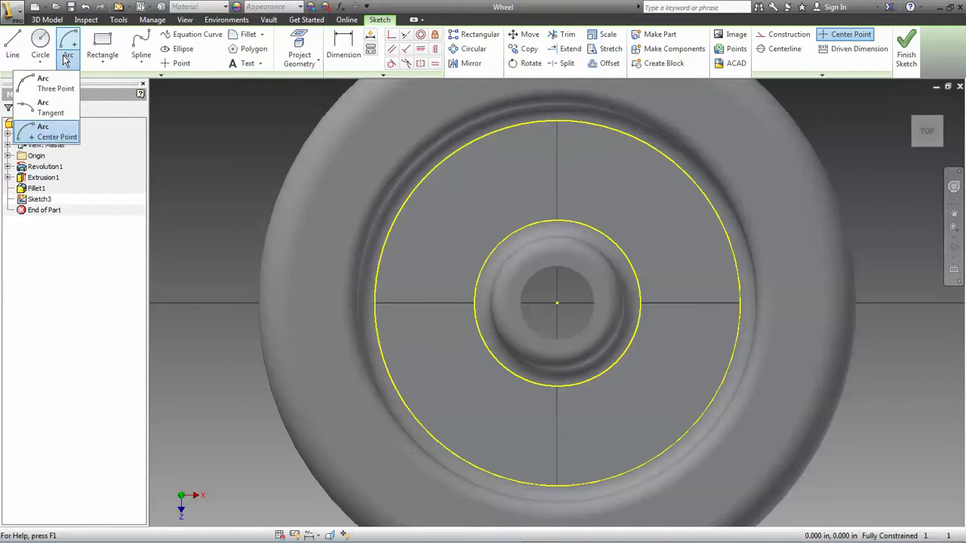
pyautogui.click(55, 134)
pyautogui.click(557, 302)
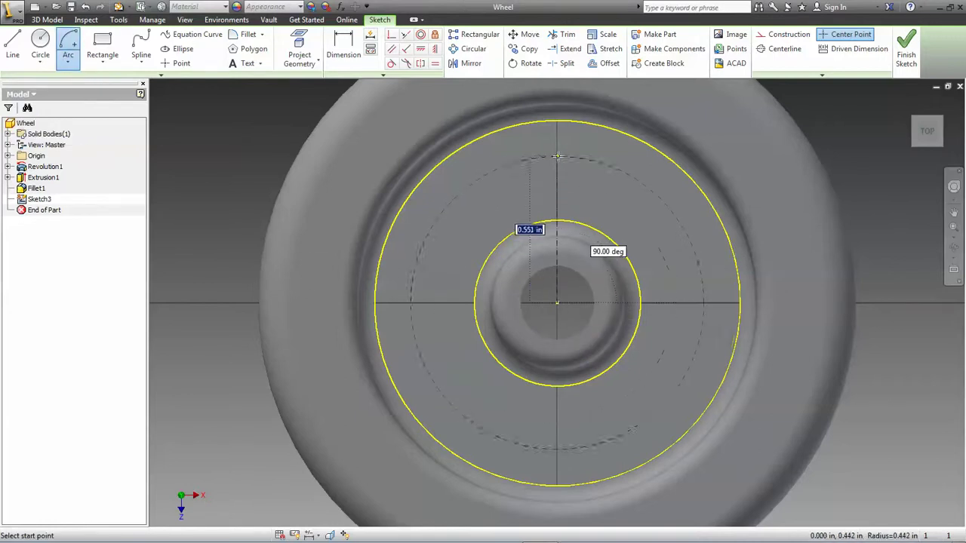
pyautogui.write('.')
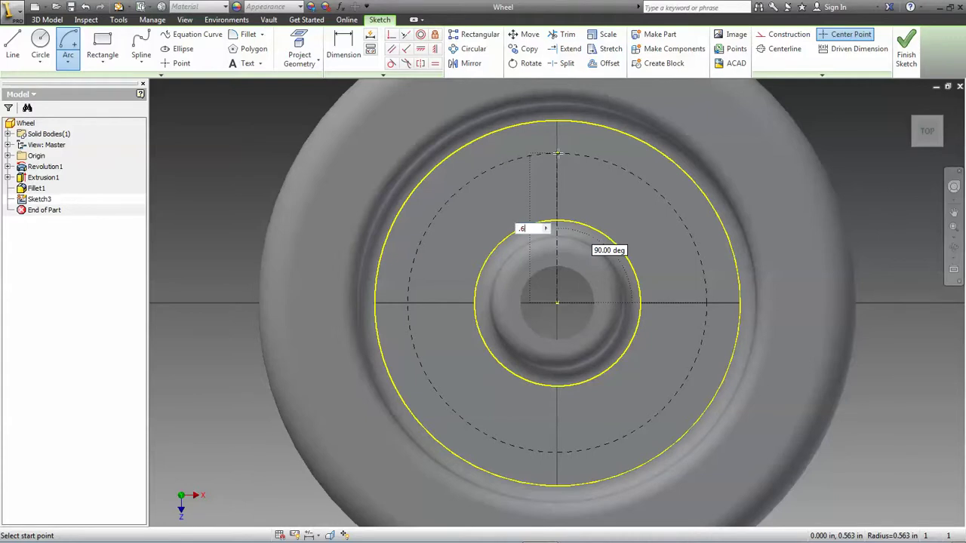
pyautogui.write('625')
pyautogui.press('Tab')
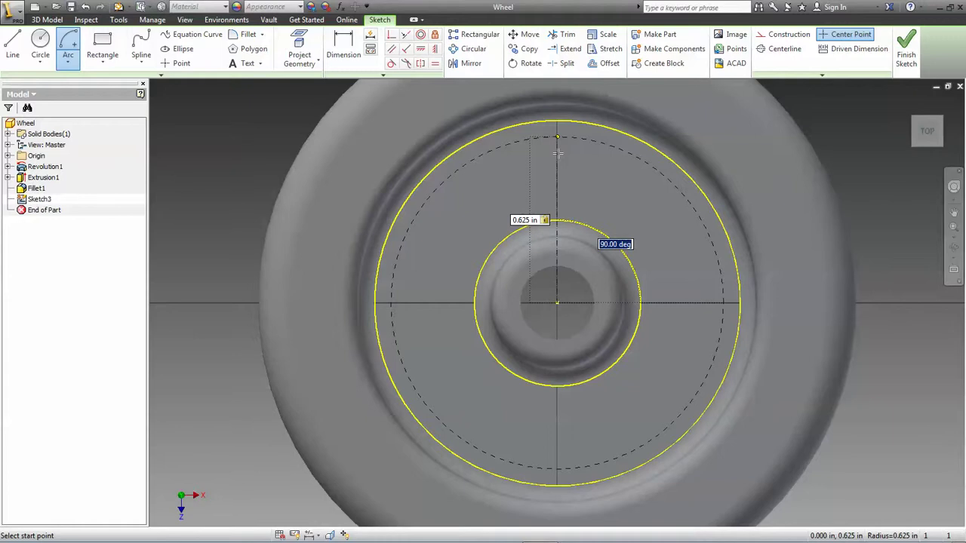
pyautogui.click(557, 153)
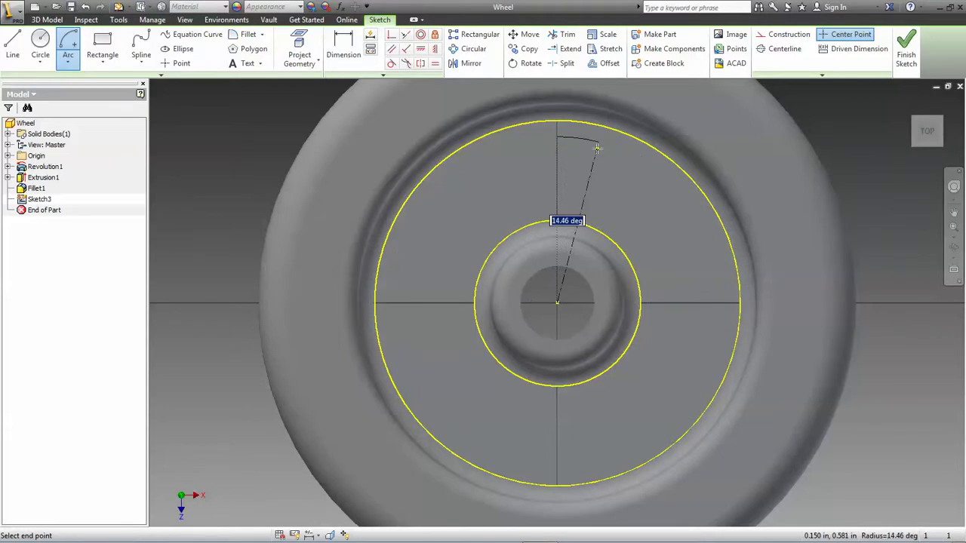
pyautogui.write('30')
pyautogui.press('Tab')
pyautogui.click(597, 149)
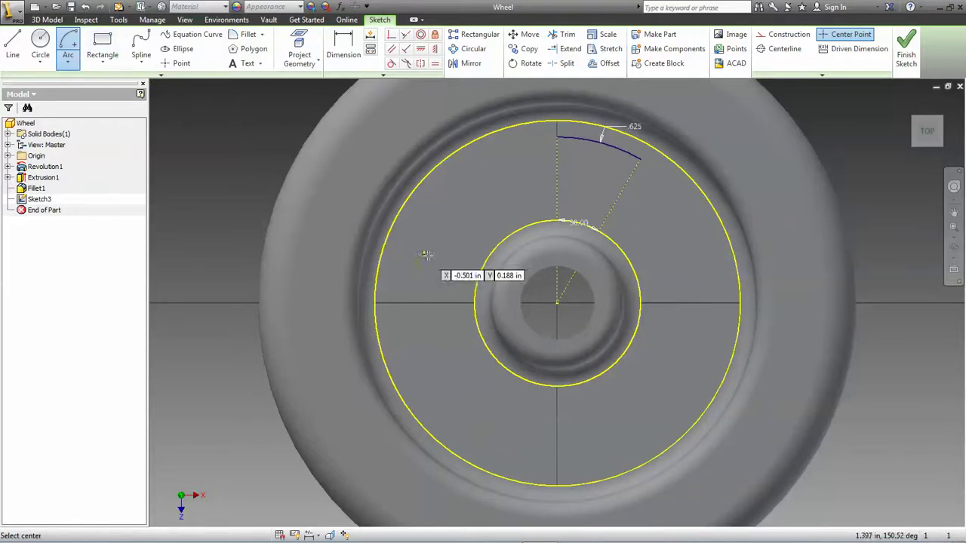
# Draw a concentric inner arc with a 0.375 in radius, starting at 90 degrees and spanning the same 30 degrees as the outer arc
pyautogui.click(557, 303)
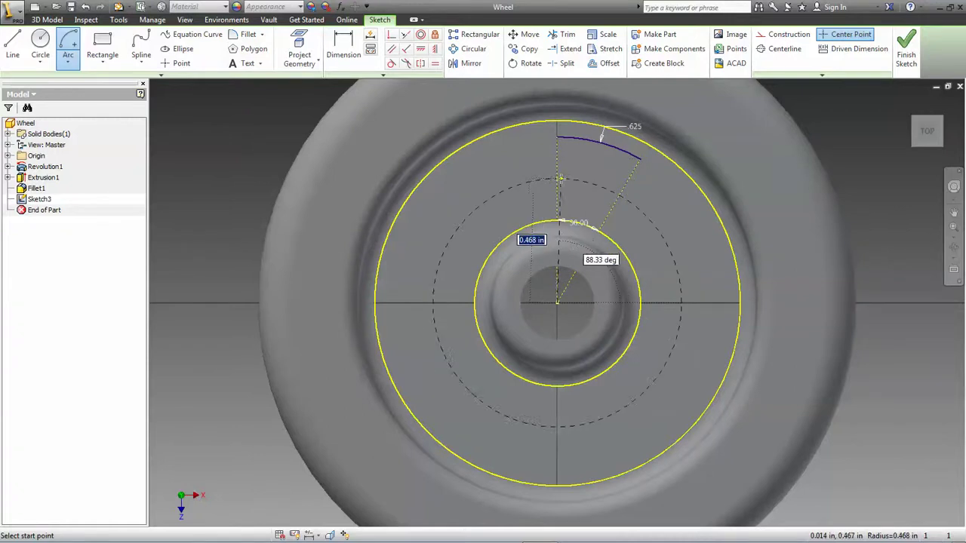
pyautogui.write('.375')
pyautogui.press('Tab')
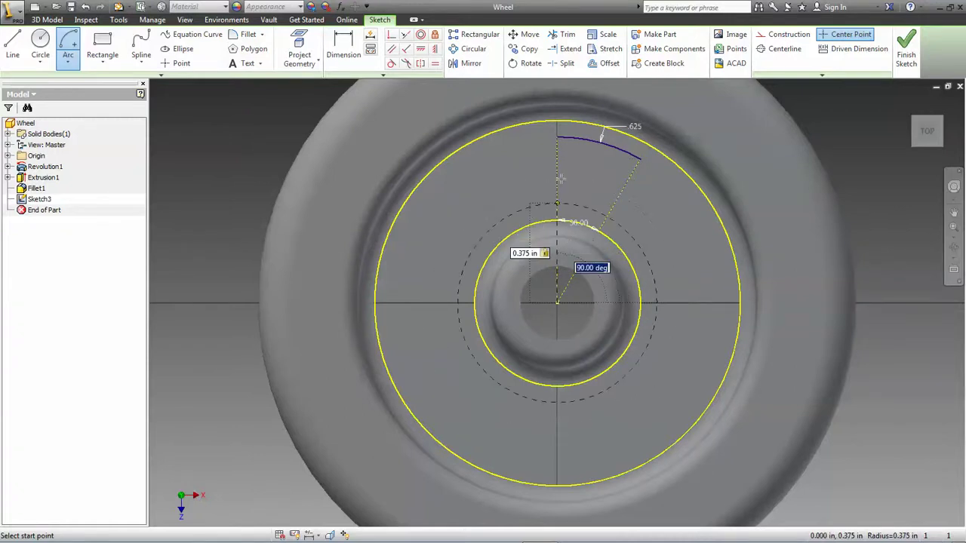
pyautogui.press('Return')
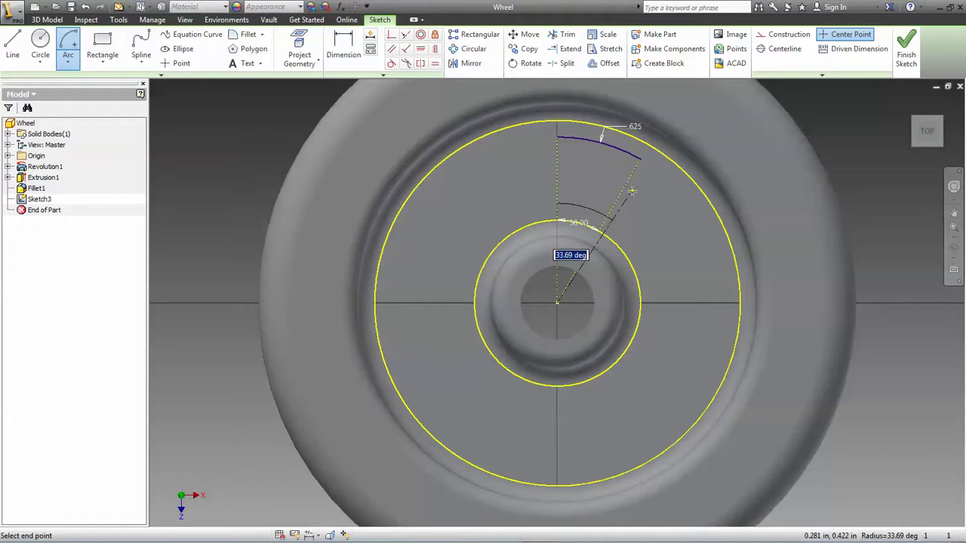
pyautogui.write('30')
pyautogui.press('Tab')
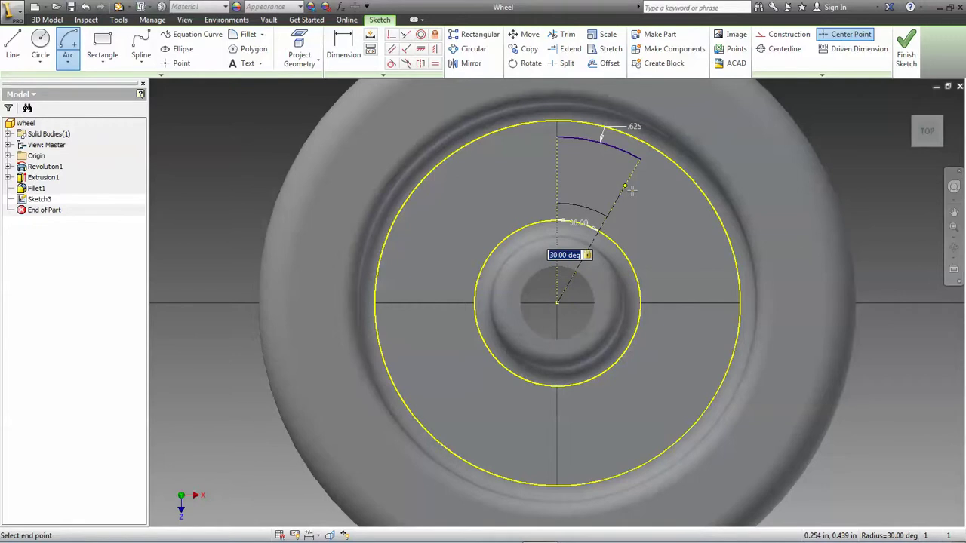
pyautogui.press('Return')
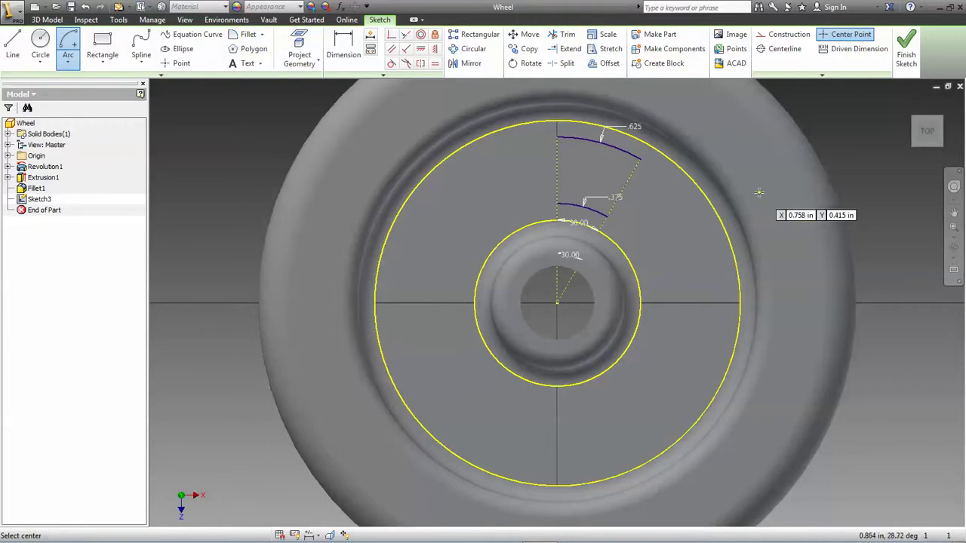
# Close the wedge profile with two straight lines joining the matching endpoints of the outer and inner arcs
pyautogui.click(13, 47)
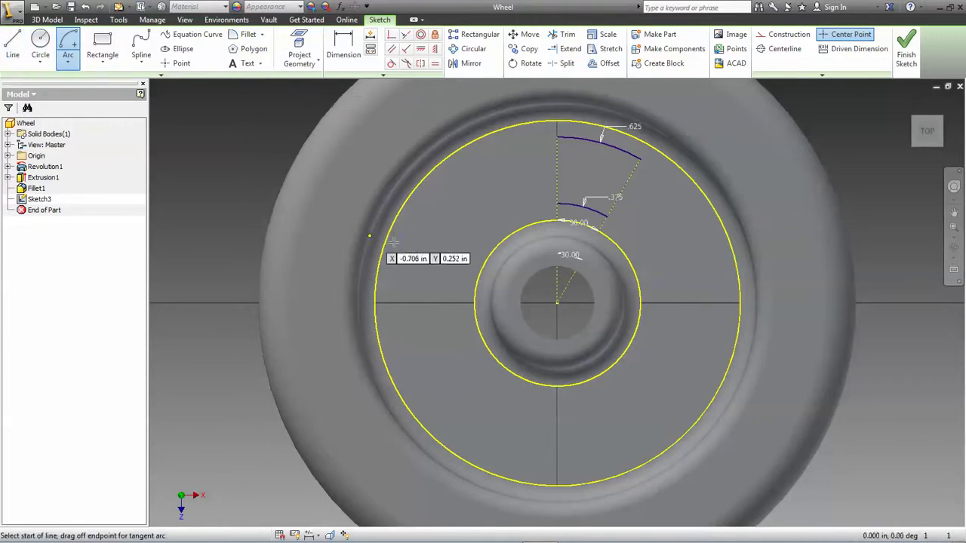
pyautogui.scroll(5, 548, 142)
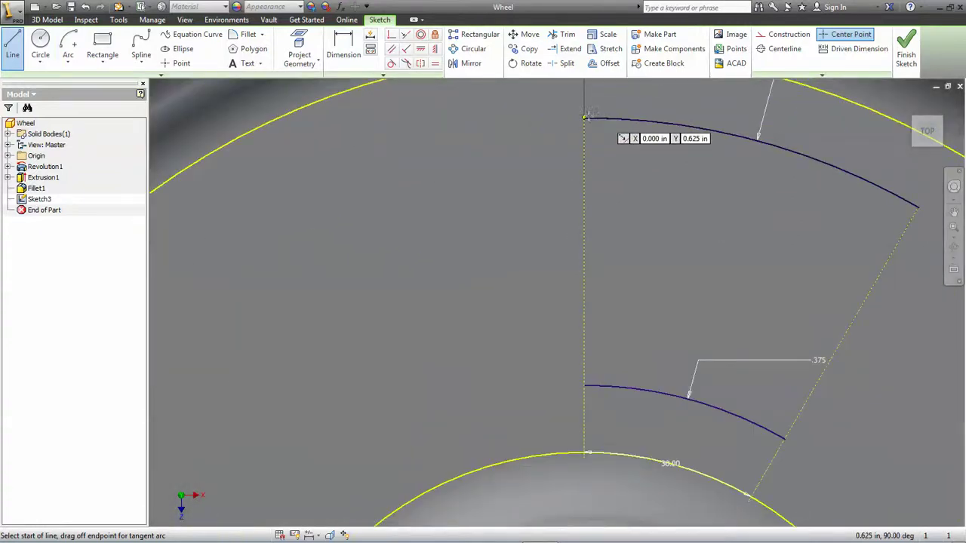
pyautogui.click(584, 118)
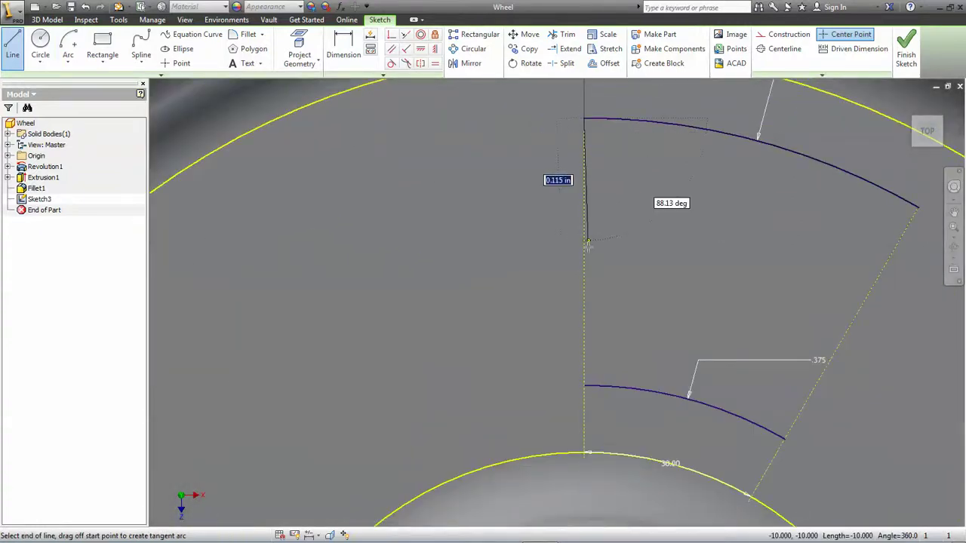
pyautogui.doubleClick(585, 386)
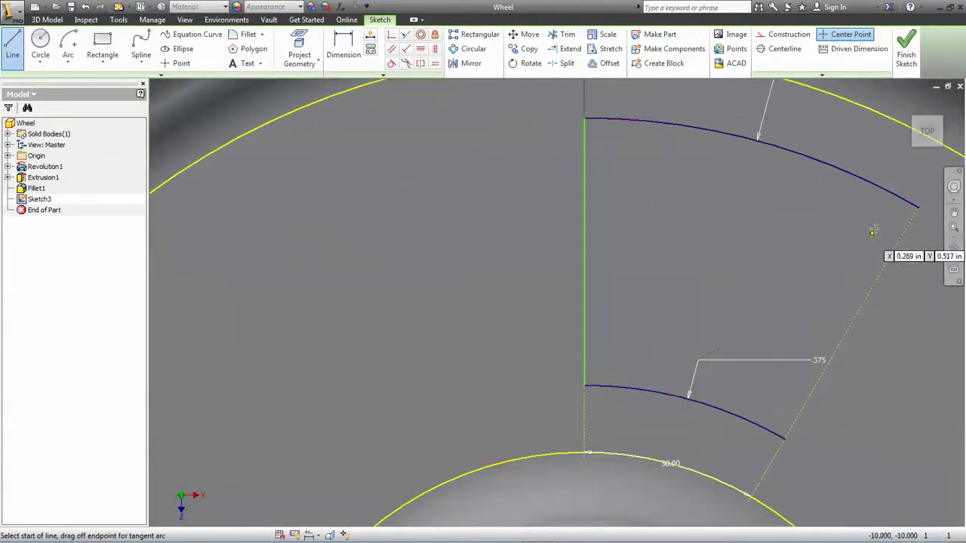
pyautogui.click(918, 208)
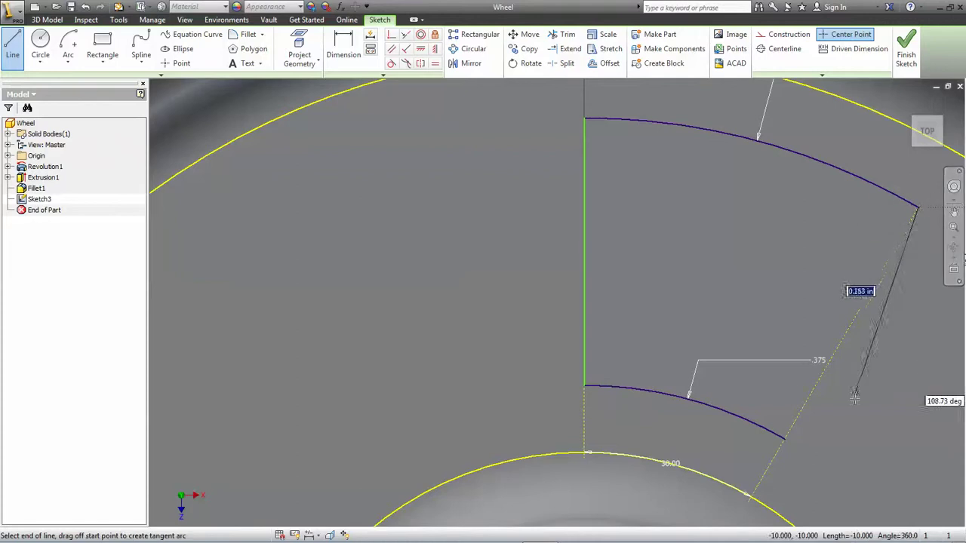
pyautogui.doubleClick(785, 437)
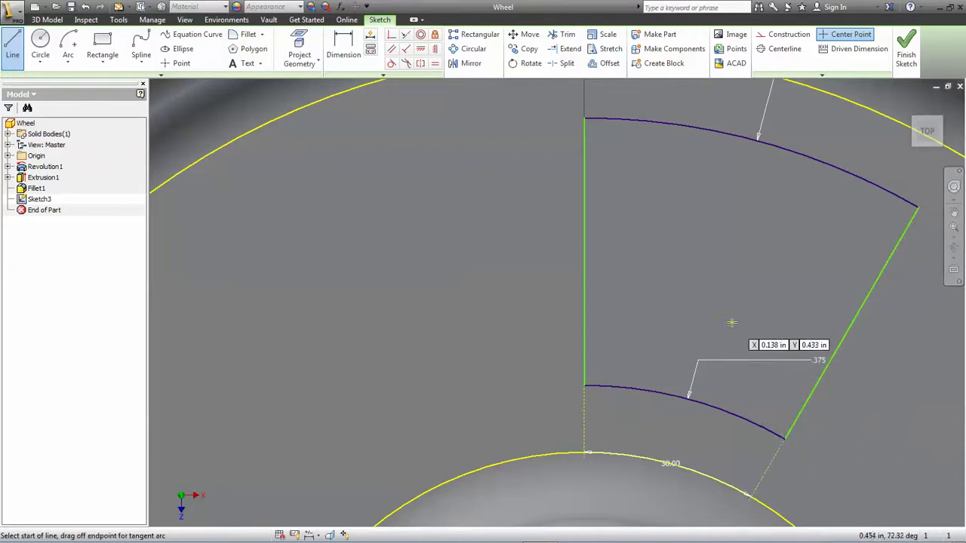
# Extrude the wedge profile as a cut through the wheel with the extents set to All
pyautogui.scroll(-5, 730, 304)
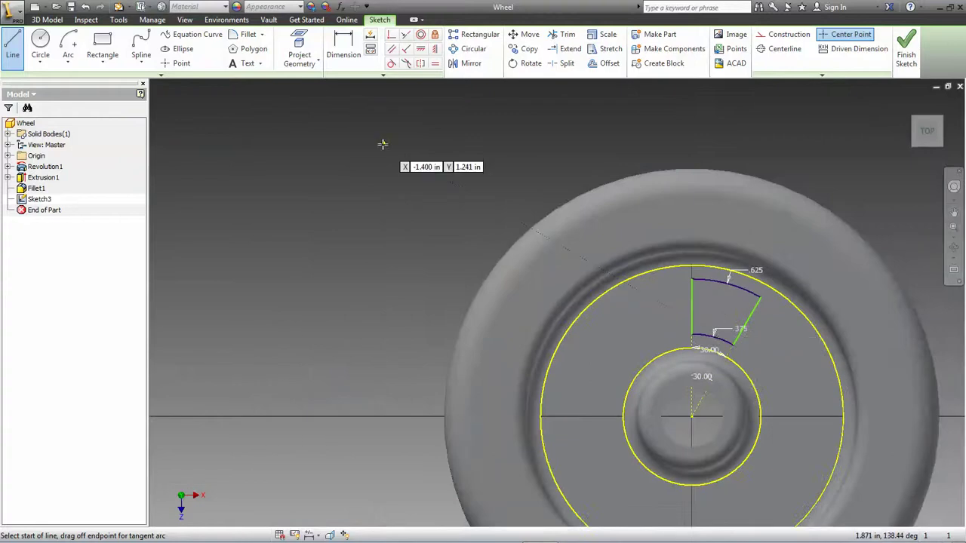
pyautogui.press('e')
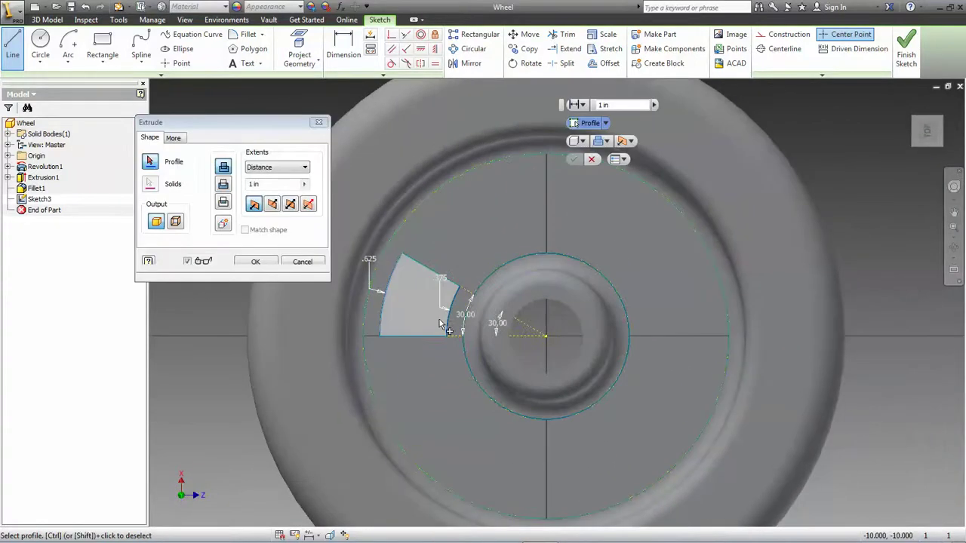
pyautogui.click(423, 312)
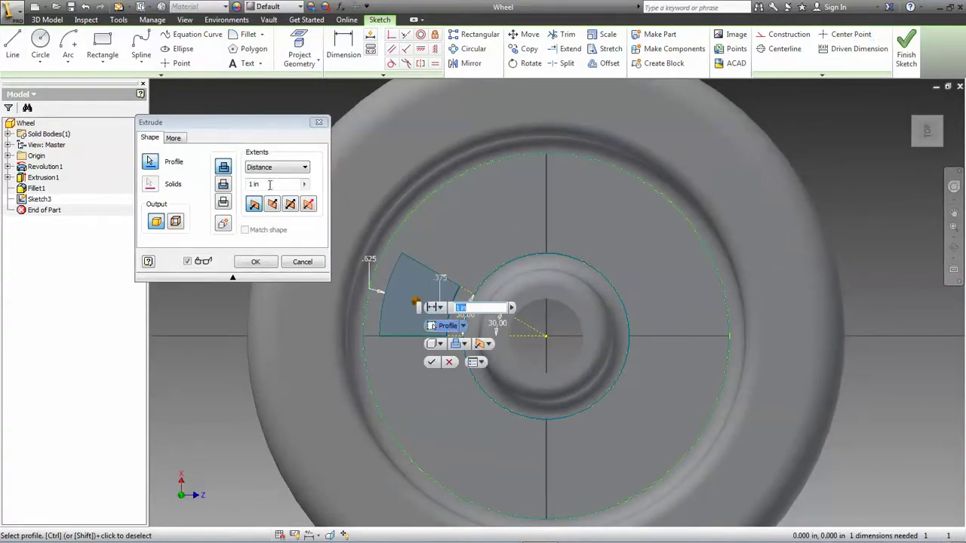
pyautogui.click(222, 184)
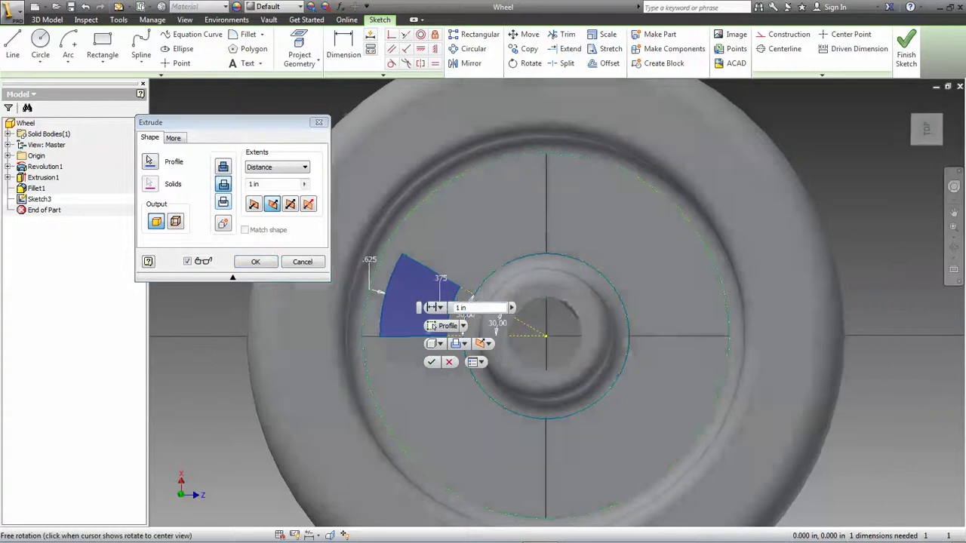
pyautogui.keyDown('shift'); pyautogui.moveTo(478, 362); pyautogui.dragTo(480, 421, button='middle'); pyautogui.keyUp('shift')
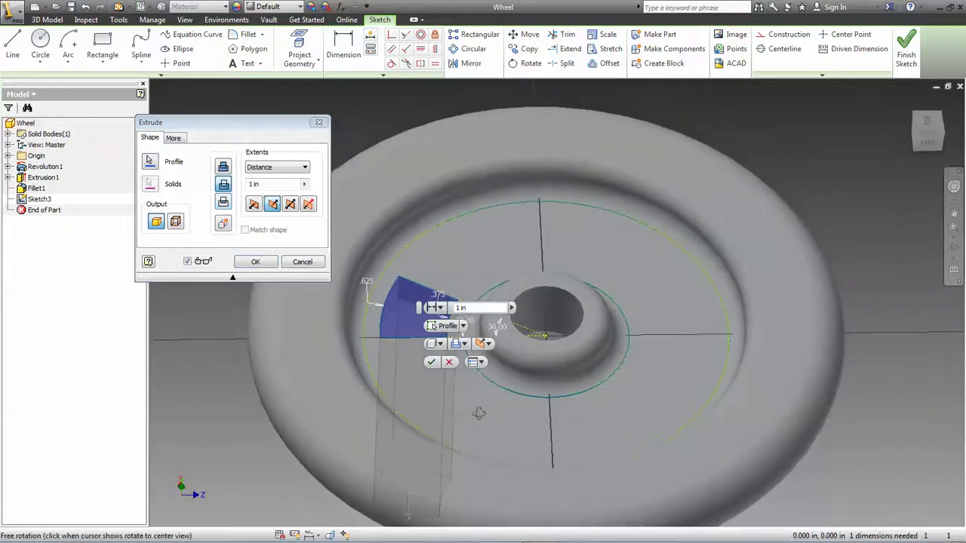
pyautogui.click(301, 168)
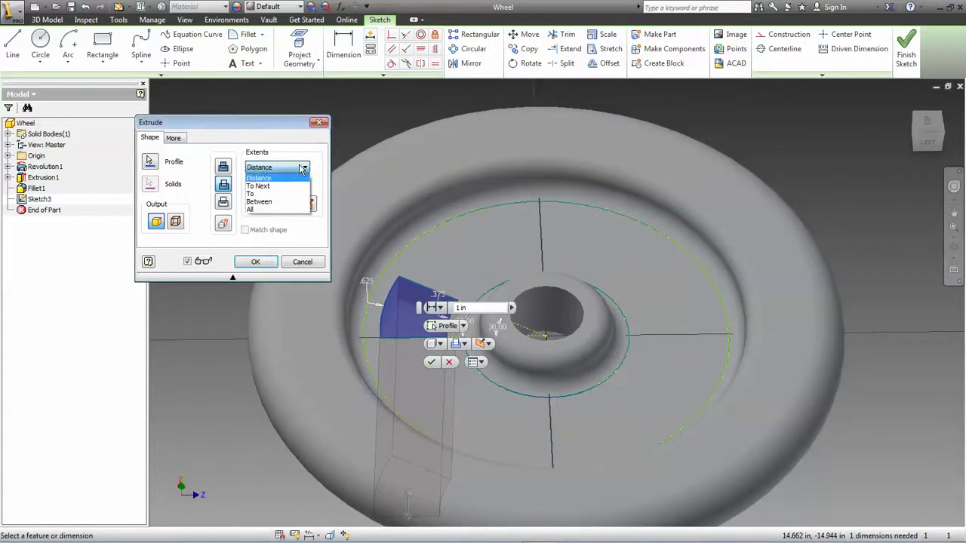
pyautogui.click(264, 209)
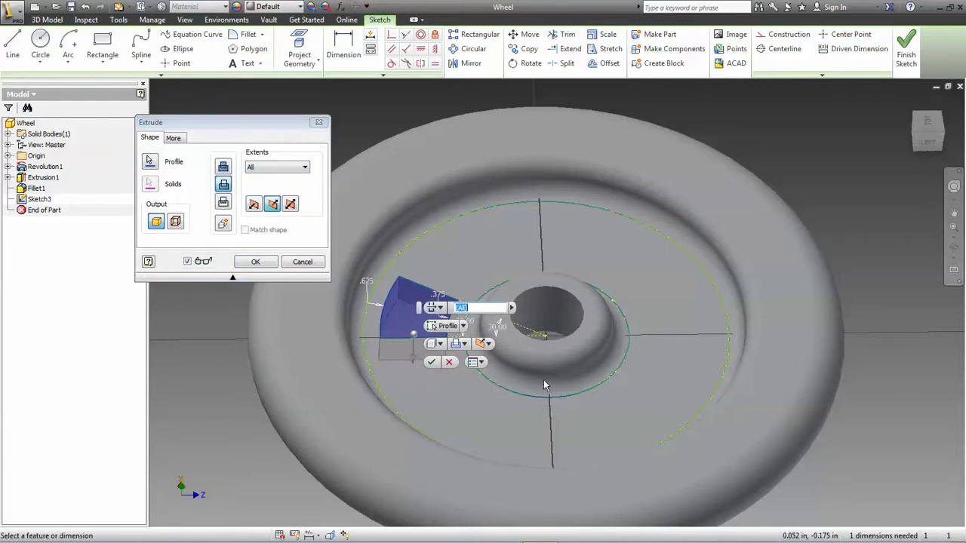
pyautogui.click(432, 362)
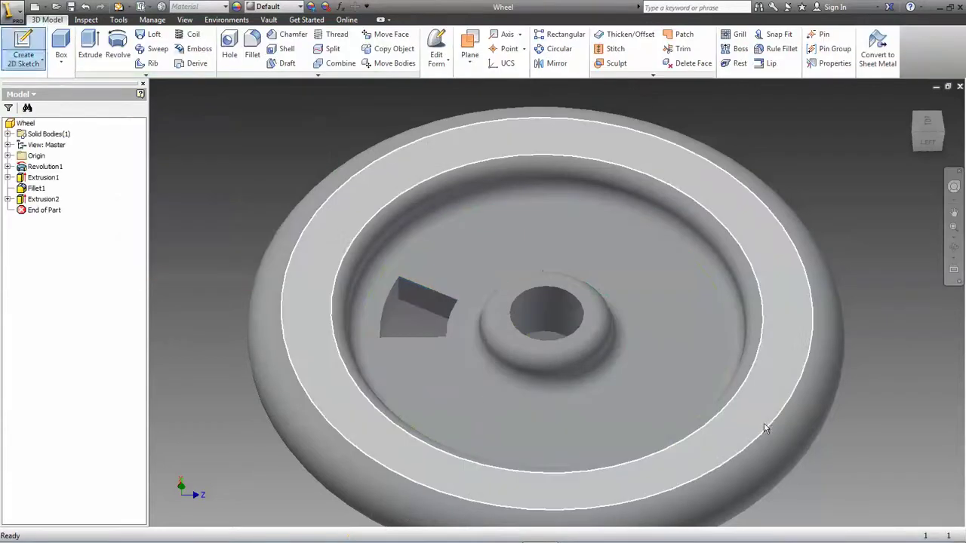
# Create a circular pattern of the wedge cut around the hub bore's axis with 5 occurrences over 360 deg
pyautogui.keyDown('shift'); pyautogui.moveTo(755, 384); pyautogui.dragTo(487, 176, button='middle'); pyautogui.keyUp('shift')
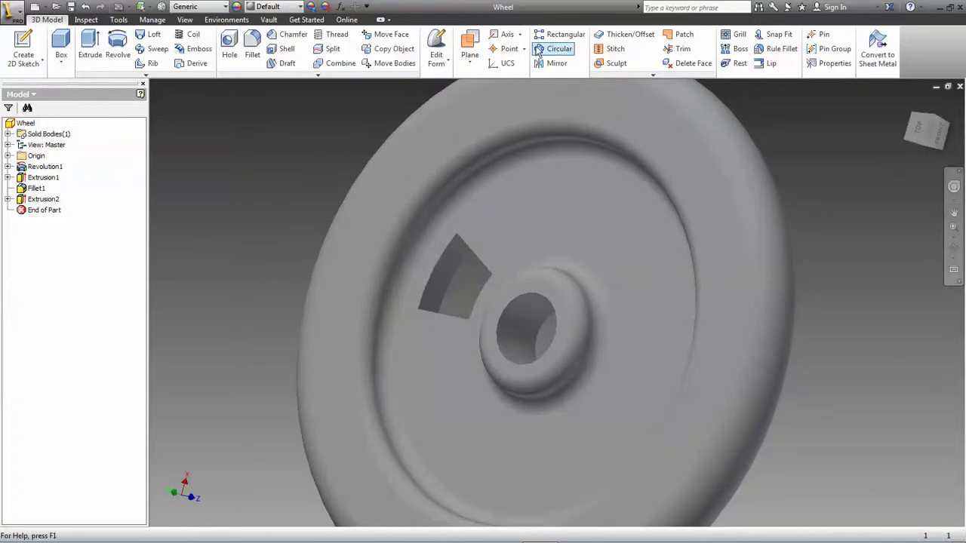
pyautogui.click(555, 49)
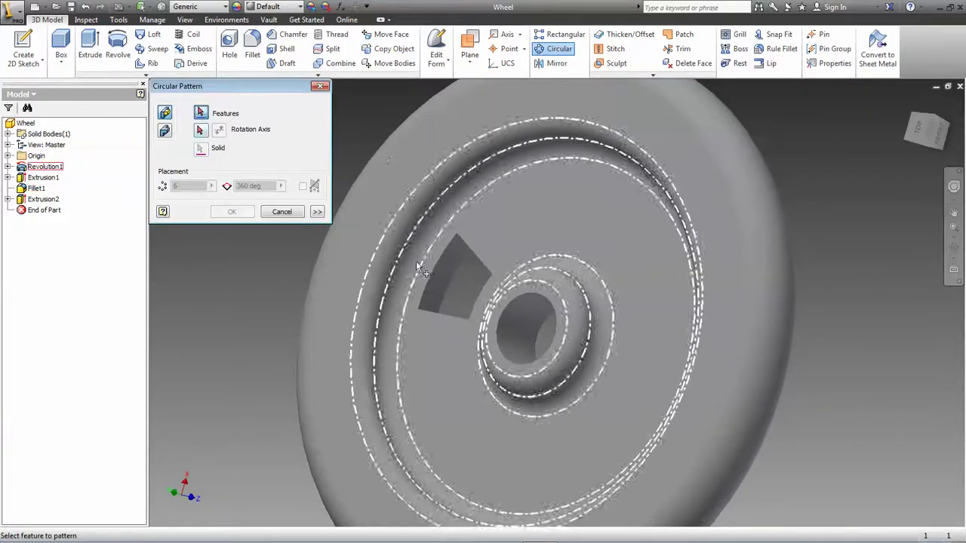
pyautogui.click(444, 273)
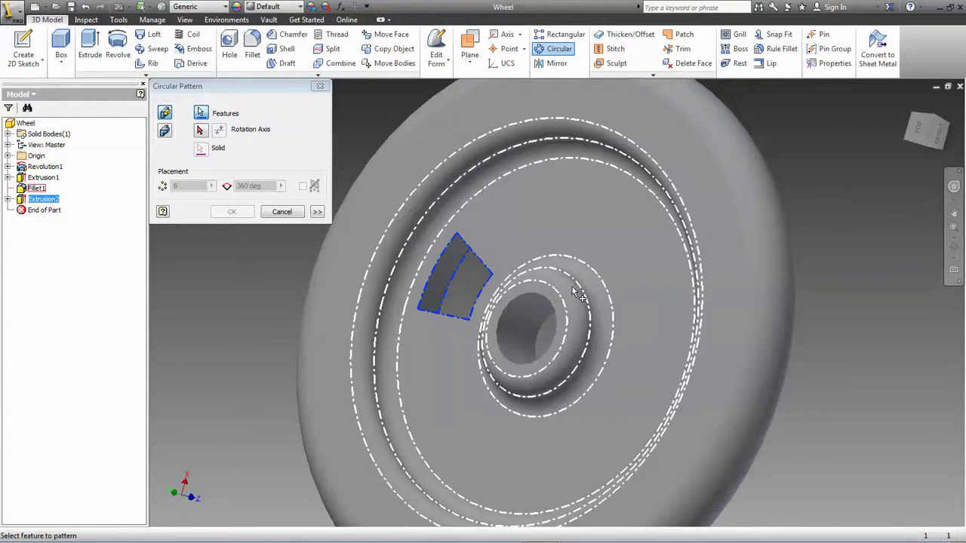
pyautogui.moveTo(574, 292)
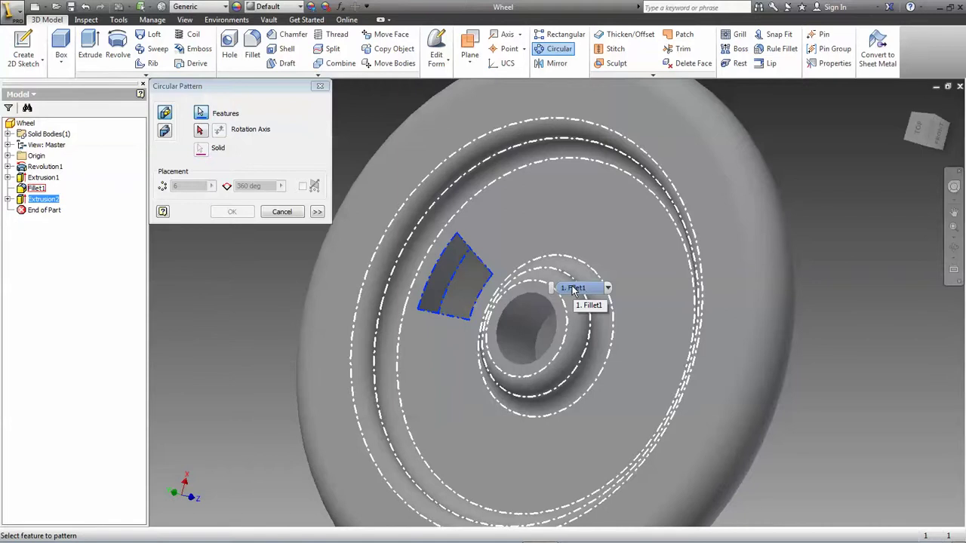
pyautogui.click(573, 289)
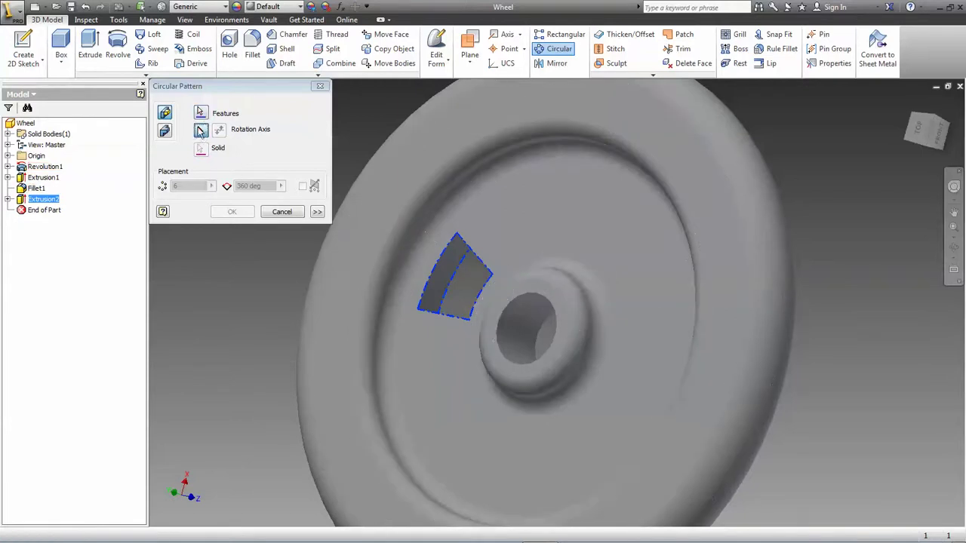
pyautogui.click(541, 337)
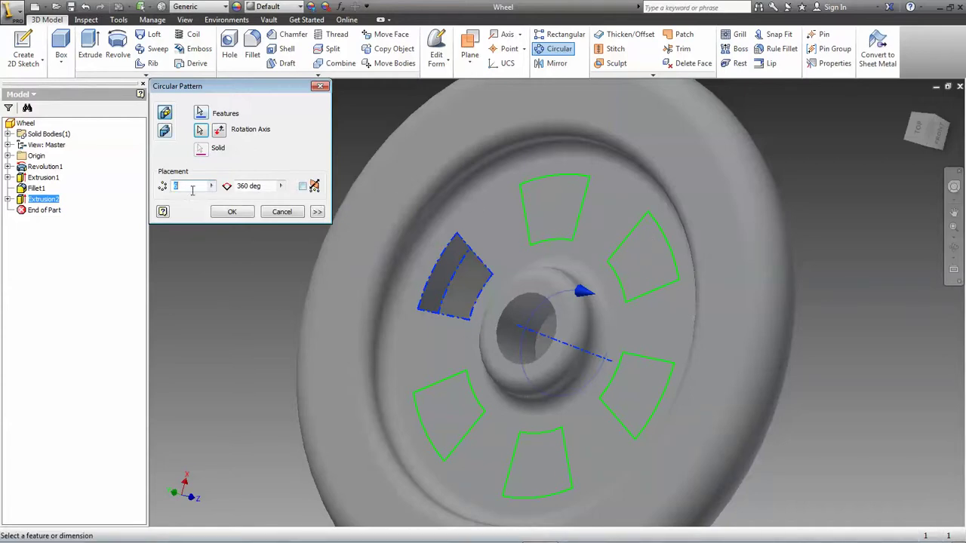
pyautogui.write('5')
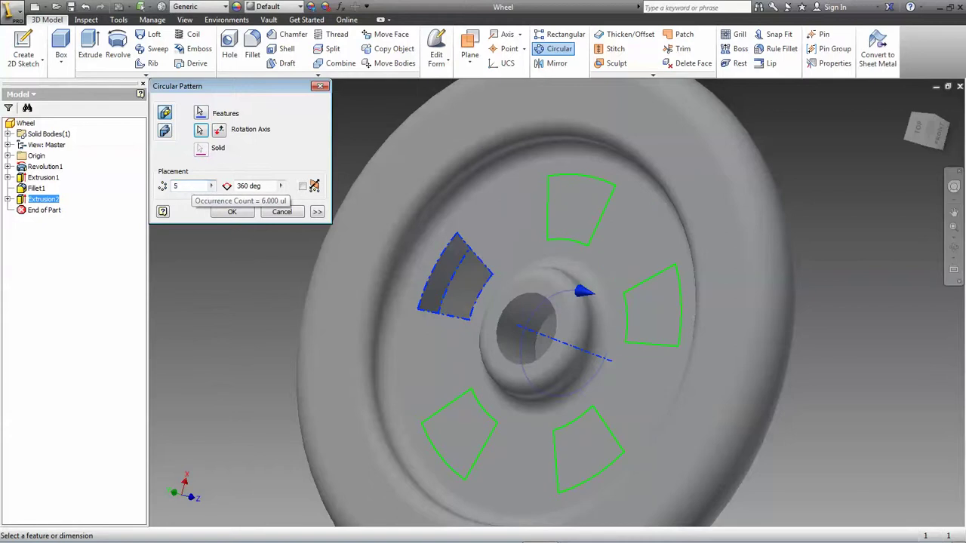
pyautogui.press('Tab')
pyautogui.click(246, 212)
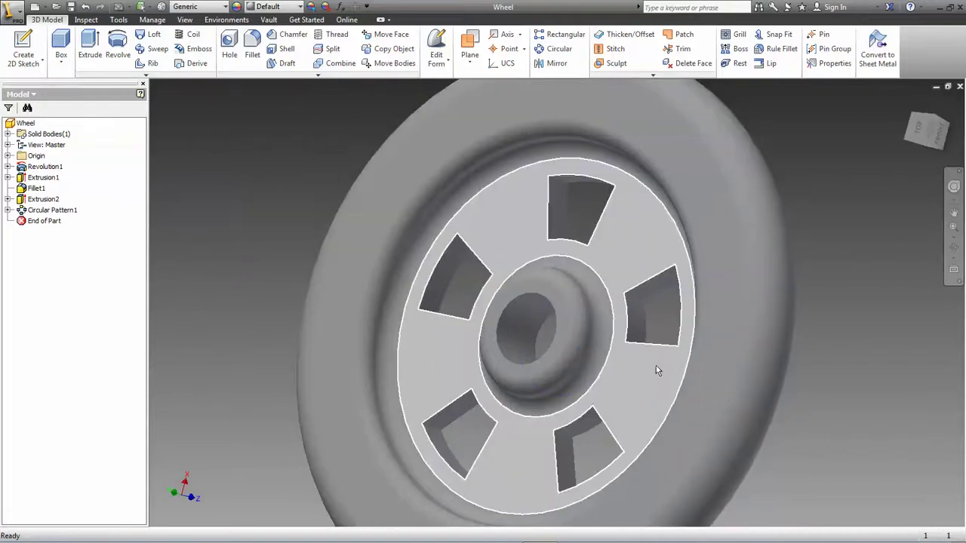
pyautogui.press('F4')
pyautogui.moveTo(697, 367); pyautogui.dragTo(755, 377)
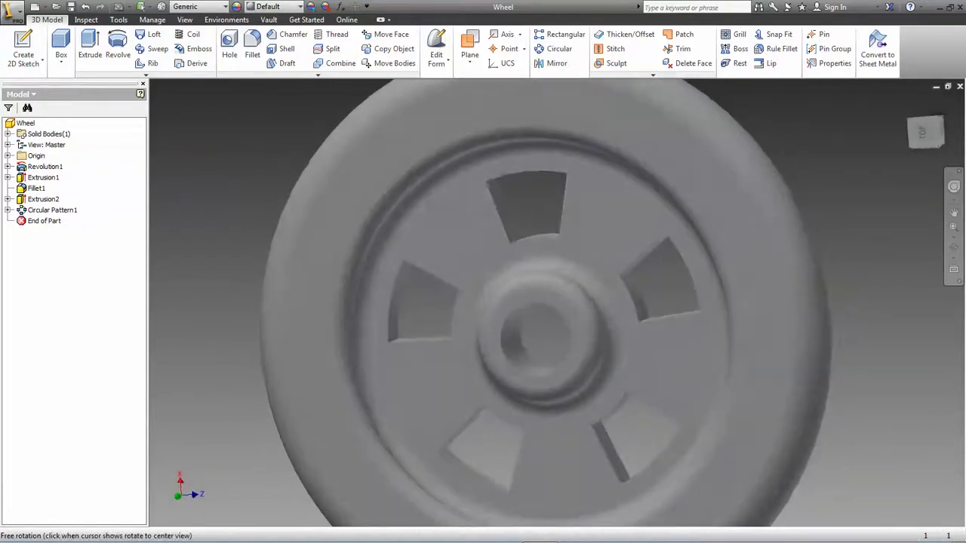
pyautogui.press('Escape')
pyautogui.click(908, 104)
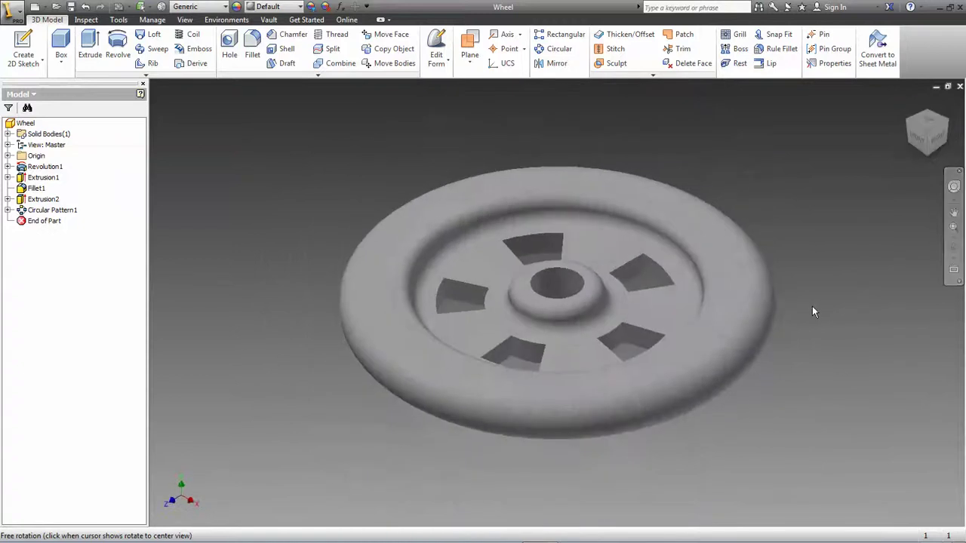